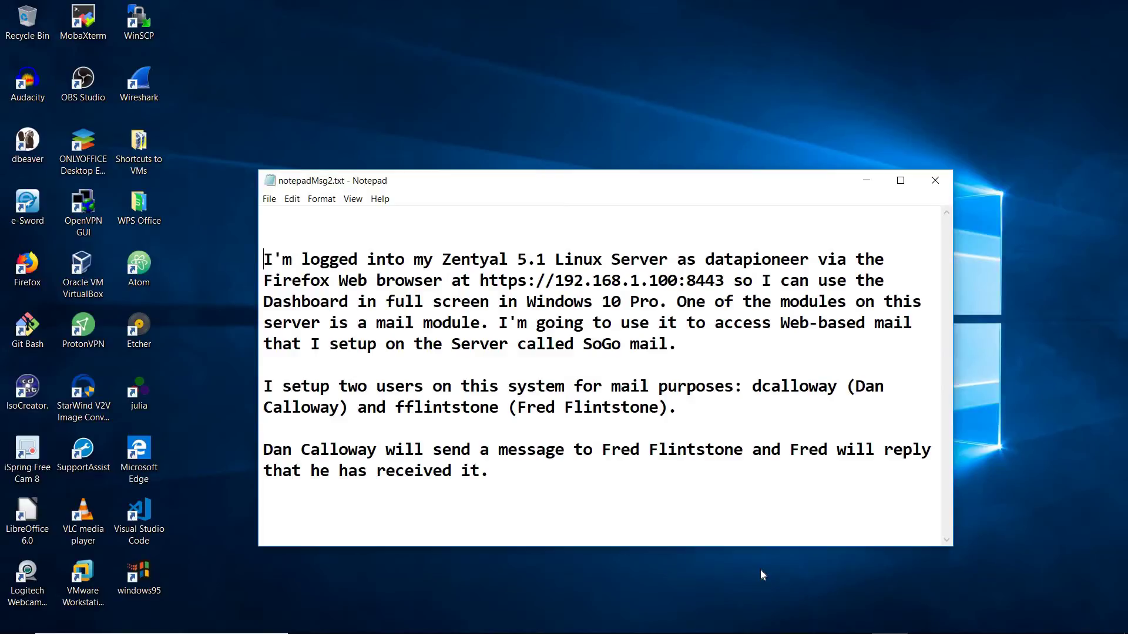
# Minimize the Notepad notes window so the Windows desktop shows.
pyautogui.click(866, 180)
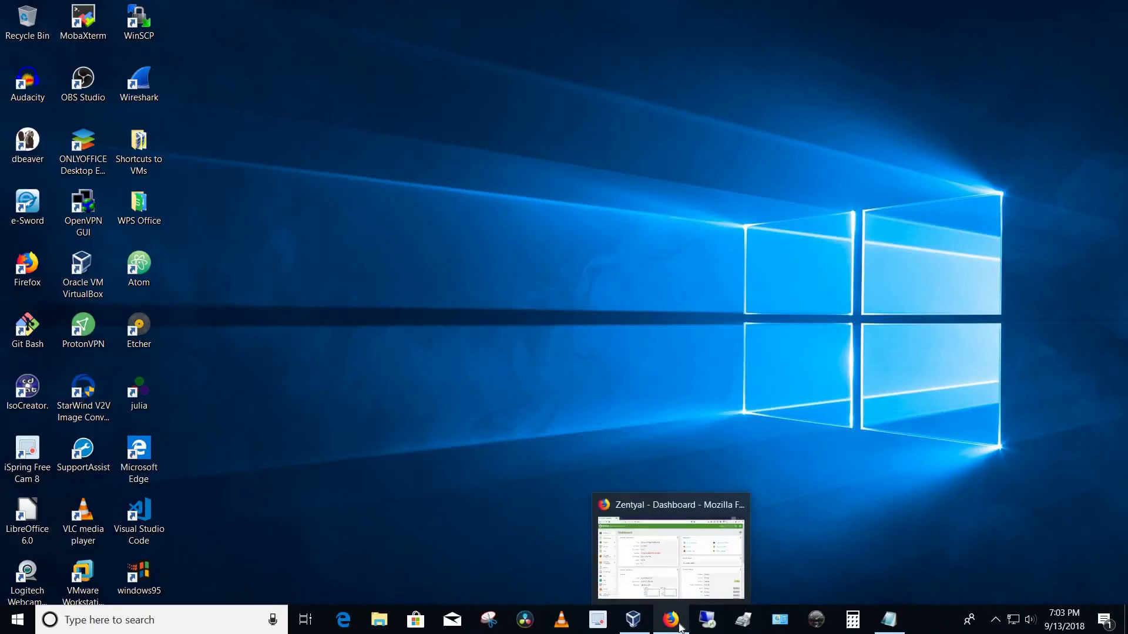
# In a new Firefox tab, open Zentyal Webmail from the Zentyal Linux SB Server Quick Dial folder.
pyautogui.click(679, 627)
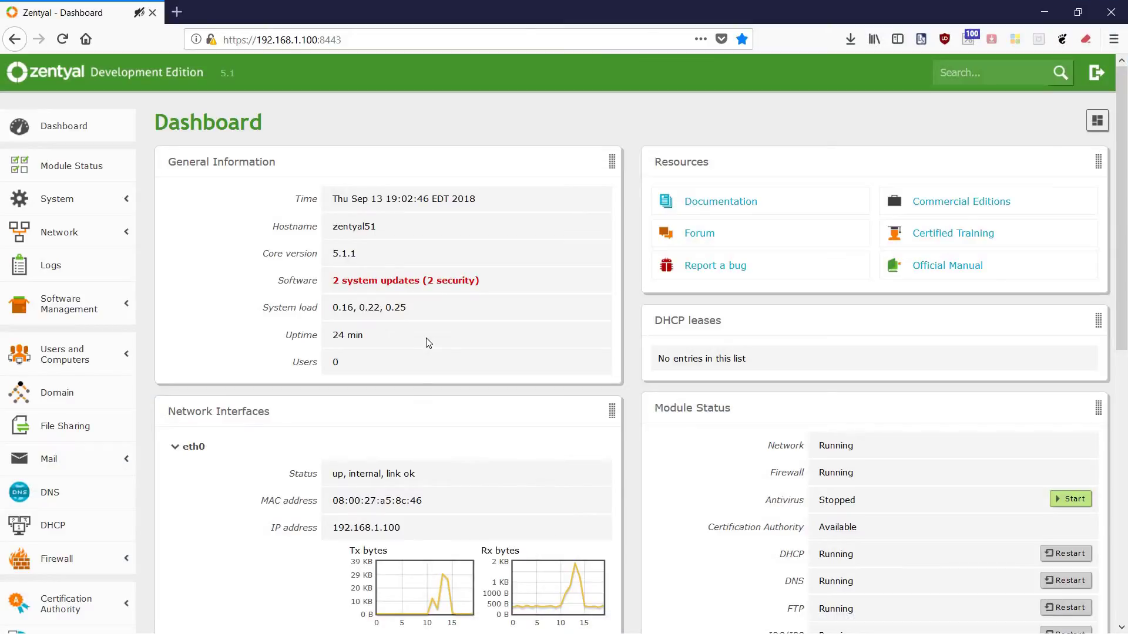
pyautogui.click(178, 13)
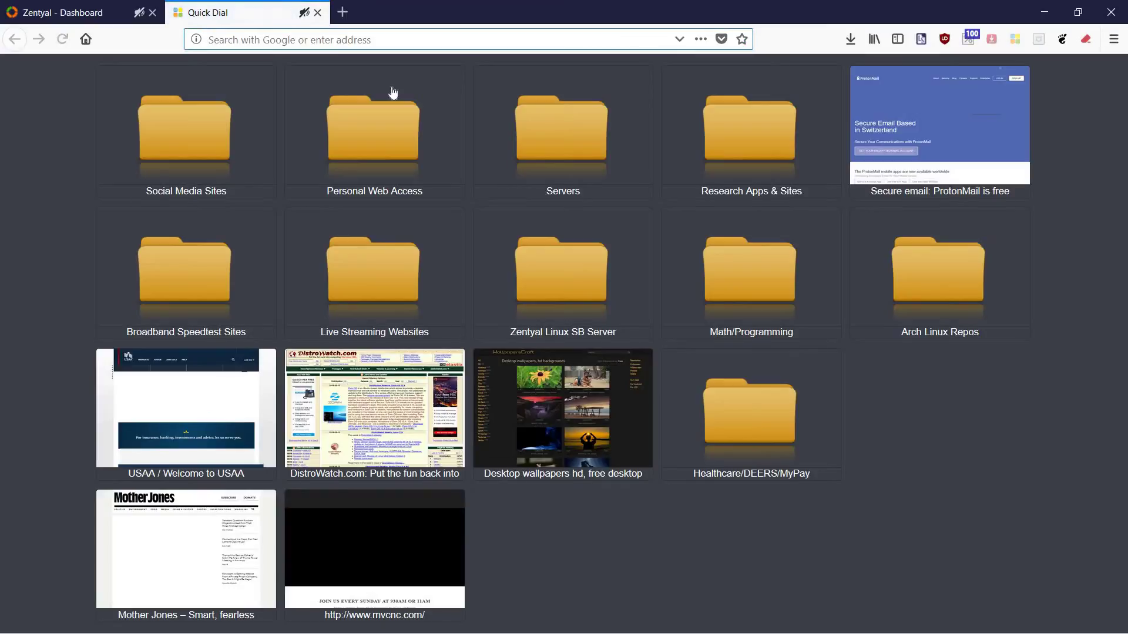
pyautogui.click(585, 287)
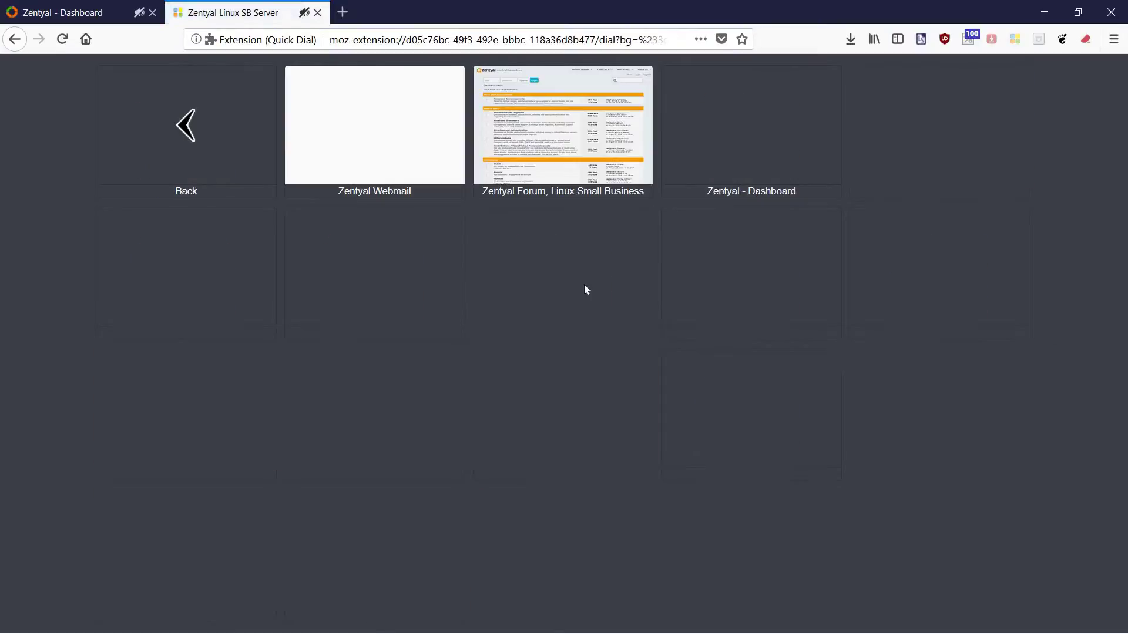
pyautogui.click(374, 142)
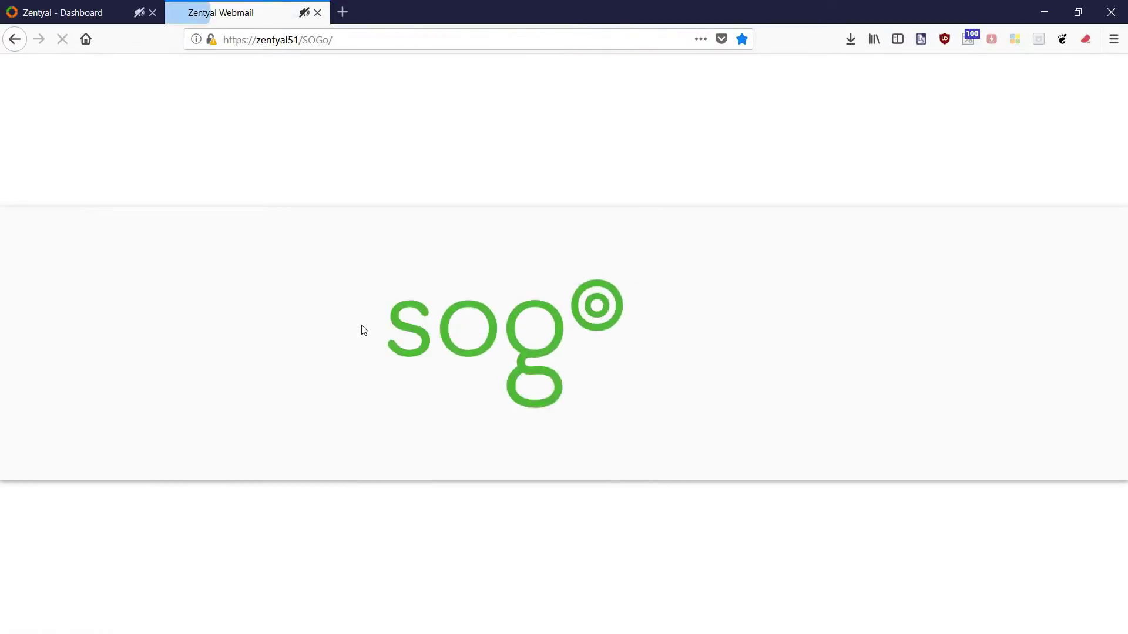
# Log into SOGo Webmail using the first saved login from the username autofill list.
pyautogui.click(627, 245)
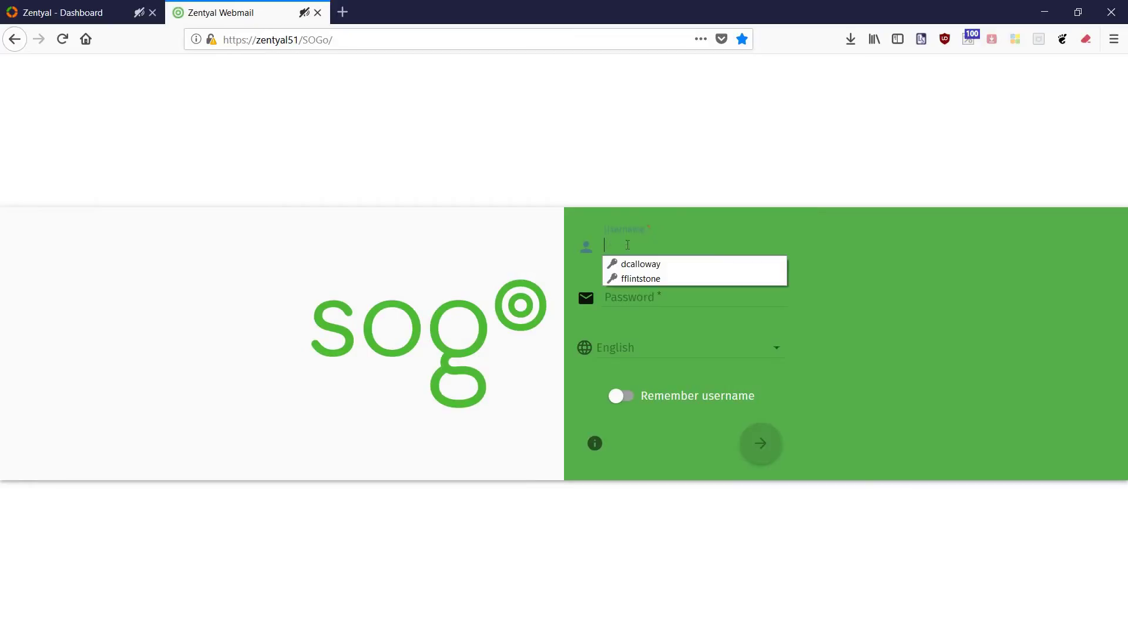
pyautogui.click(634, 267)
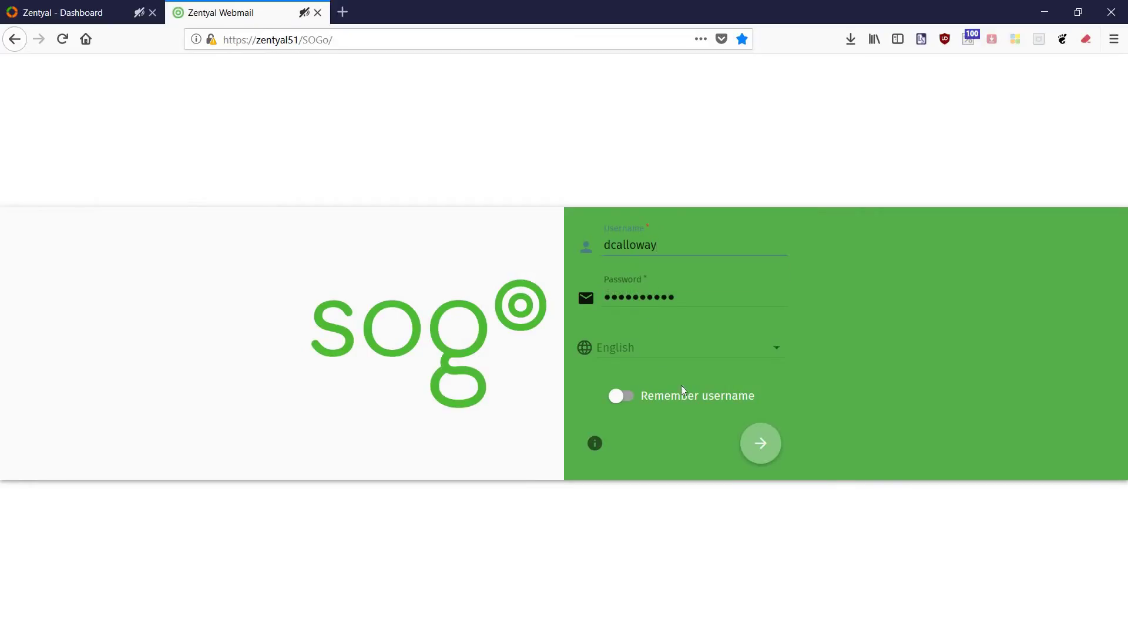
pyautogui.click(779, 445)
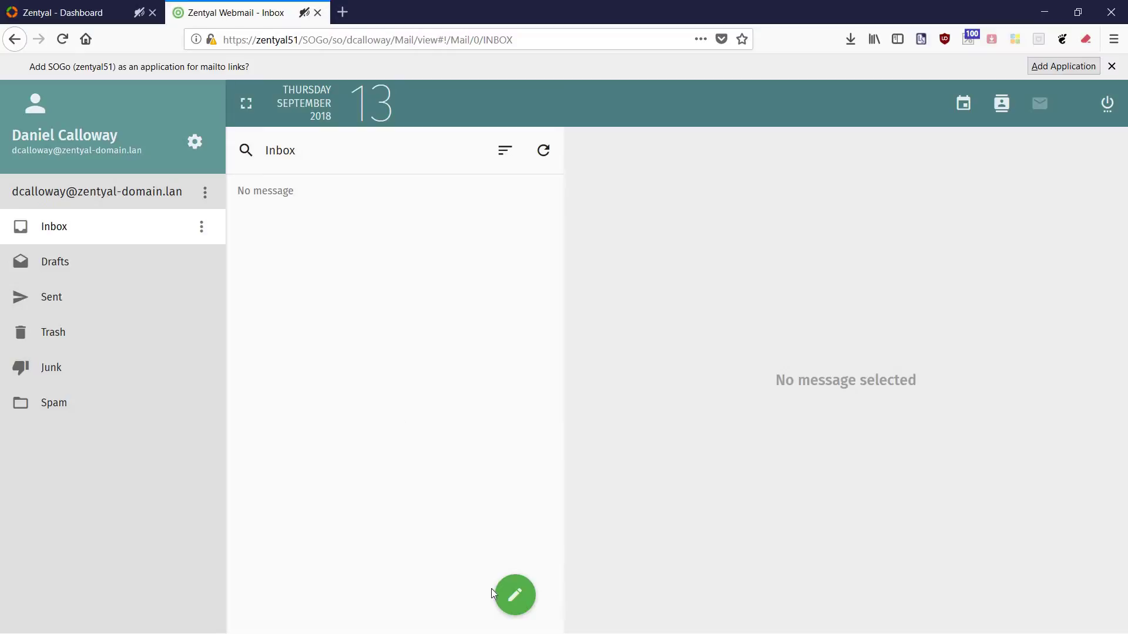
pyautogui.moveTo(511, 595)
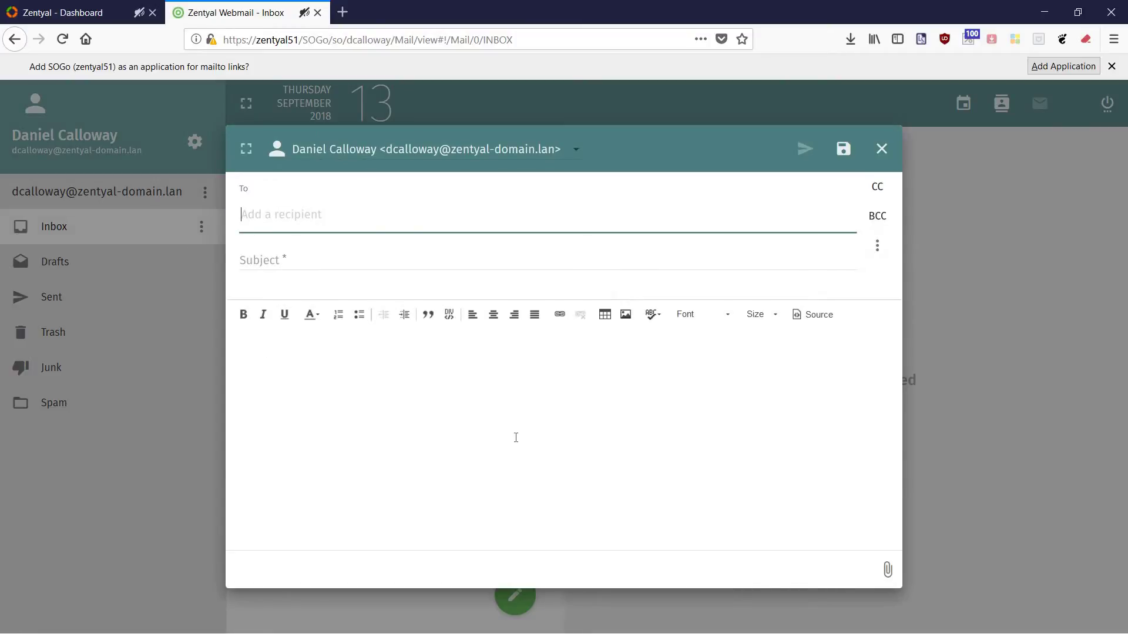
# Address a new message to the suggested contact with subject 'Test Message'.
pyautogui.write('ffl')
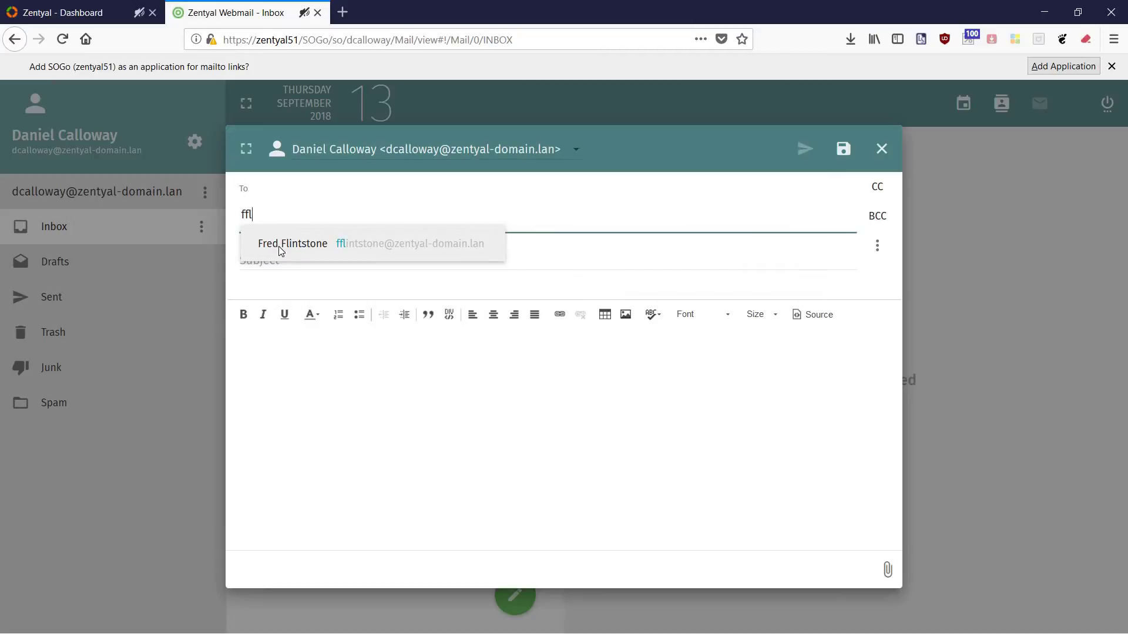
pyautogui.click(280, 245)
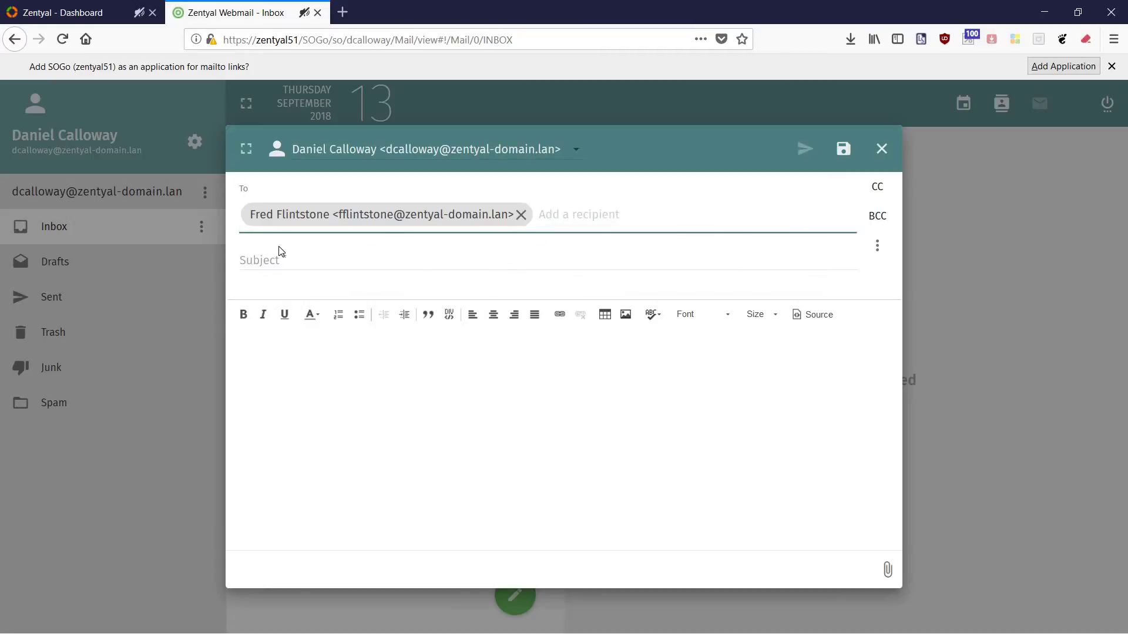
pyautogui.click(279, 258)
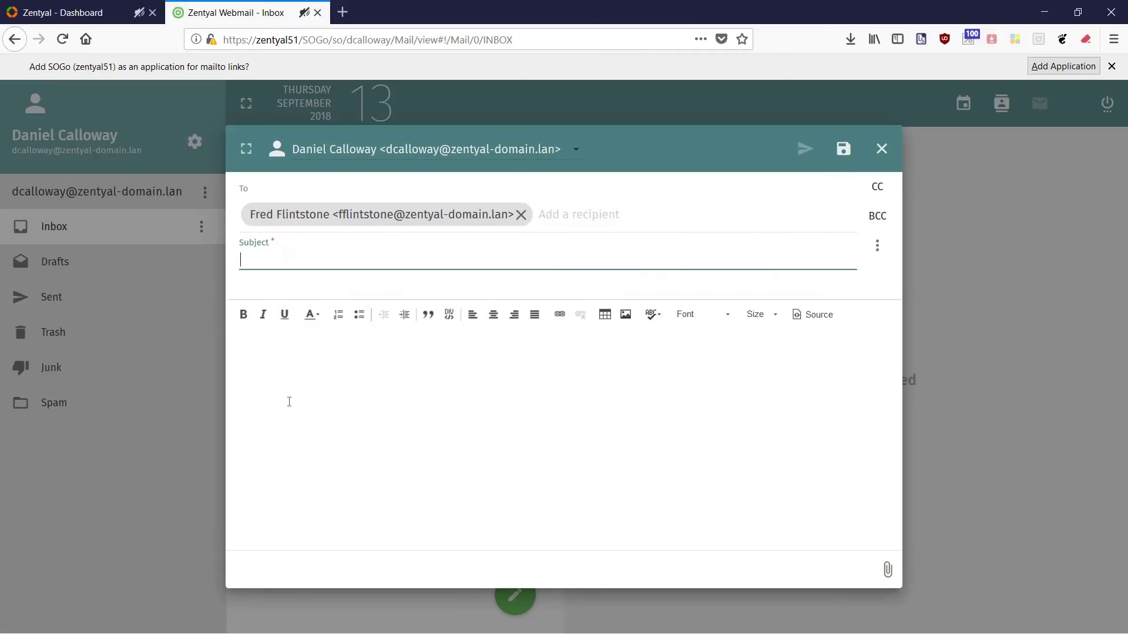
pyautogui.write('Test Message')
# Write a test body asking the recipient to confirm receipt, sign it, and send.
pyautogui.click(293, 346)
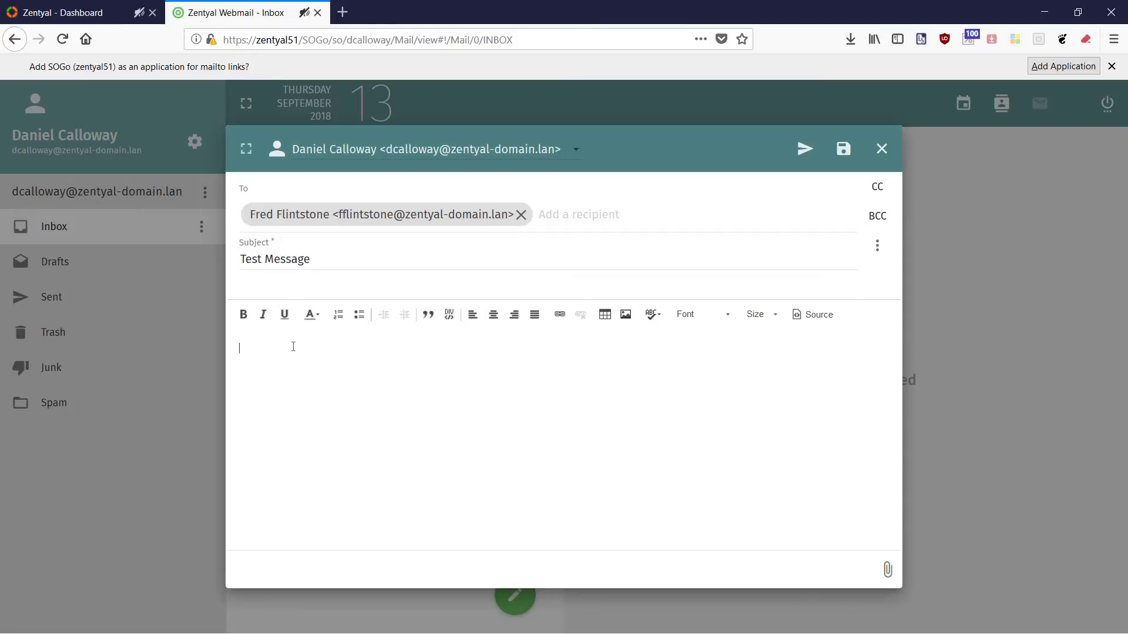
pyautogui.write('Hi Fred,  ')
pyautogui.write("I'm sending this mes")
pyautogui.write('sage a')
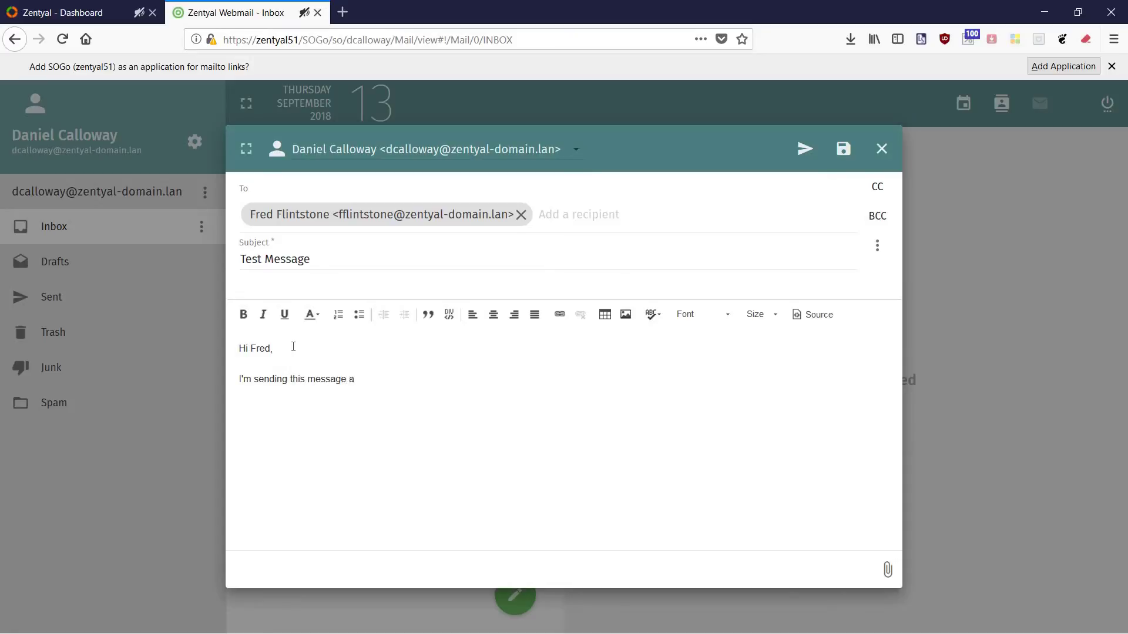
pyautogui.write('s a test. Please let me know if you rece')
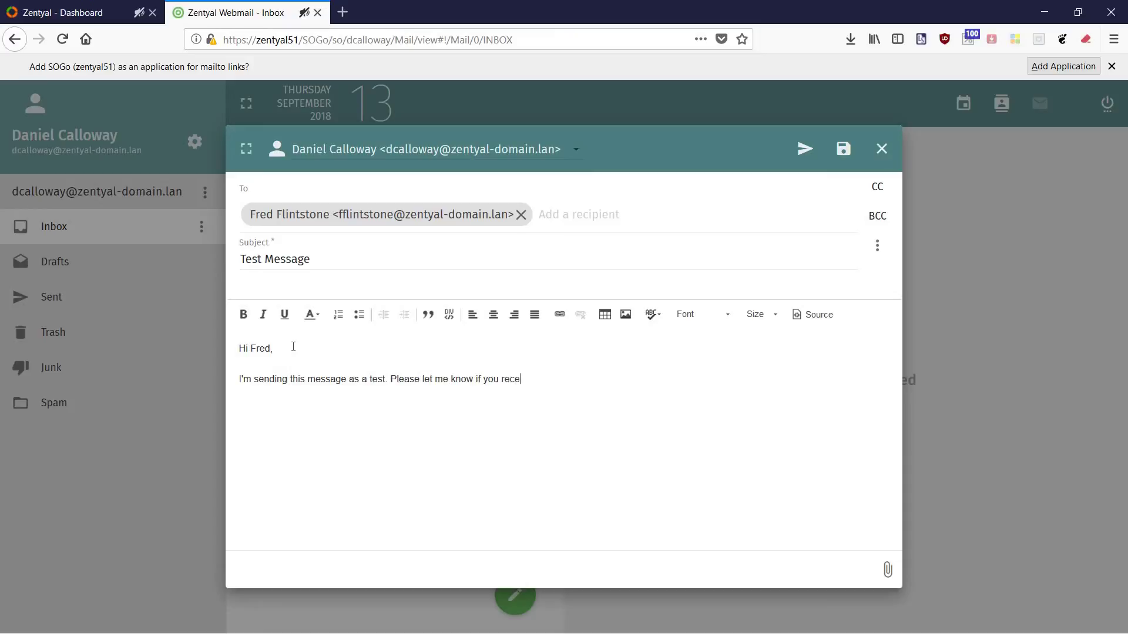
pyautogui.write('ive it. Thanks.')
pyautogui.press('Return')
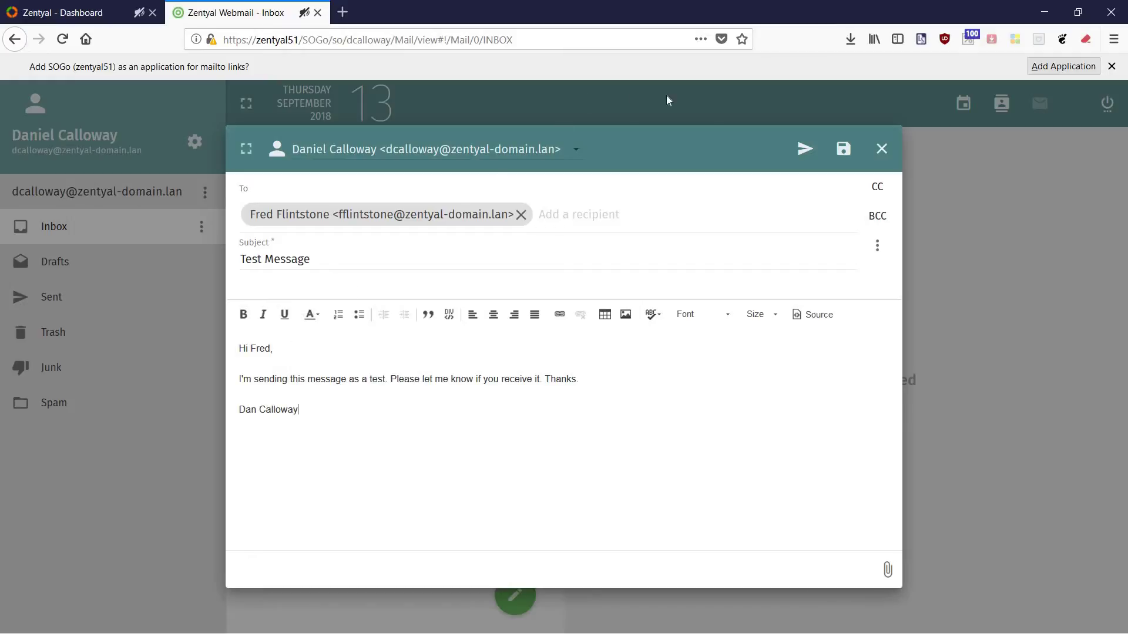
pyautogui.click(804, 148)
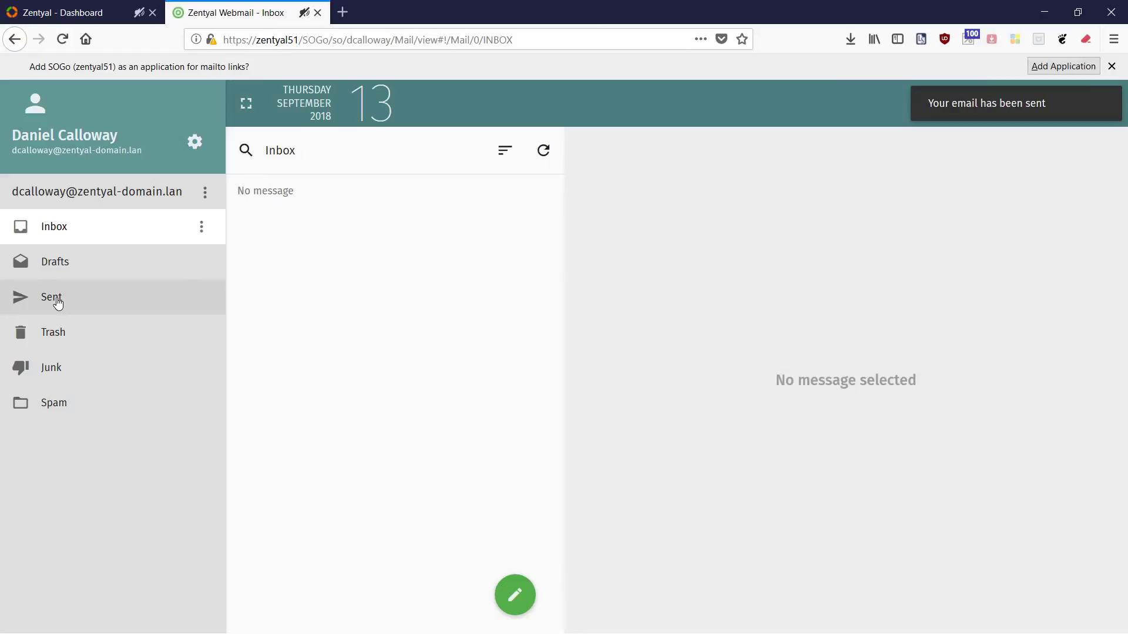
# Check the test message in Sent, return to Inbox, and disconnect from webmail.
pyautogui.click(57, 302)
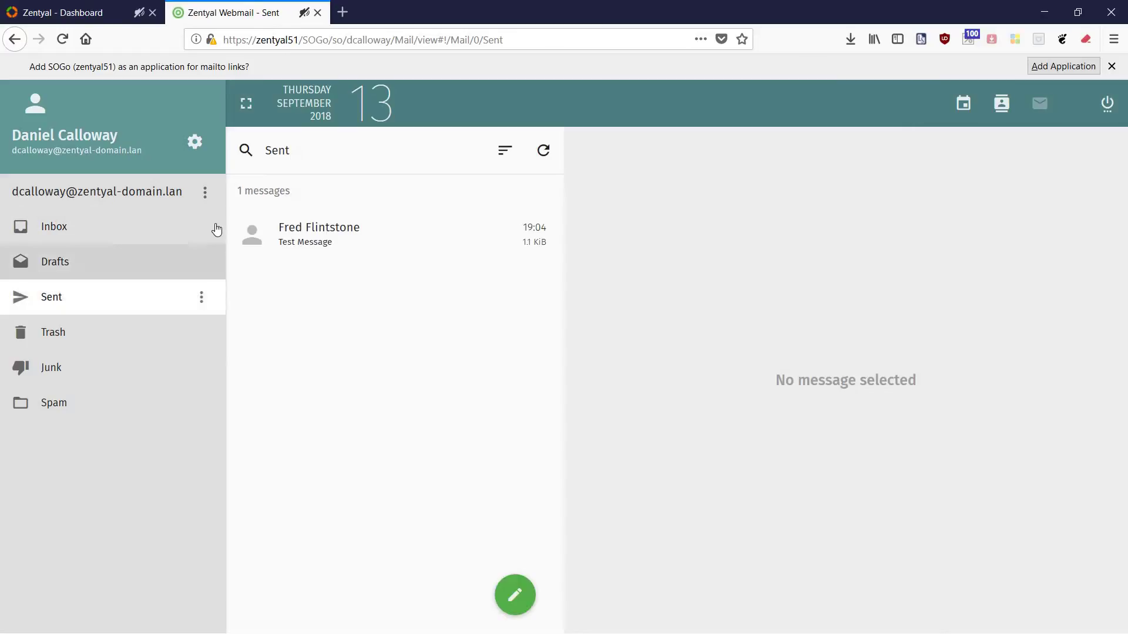
pyautogui.click(69, 237)
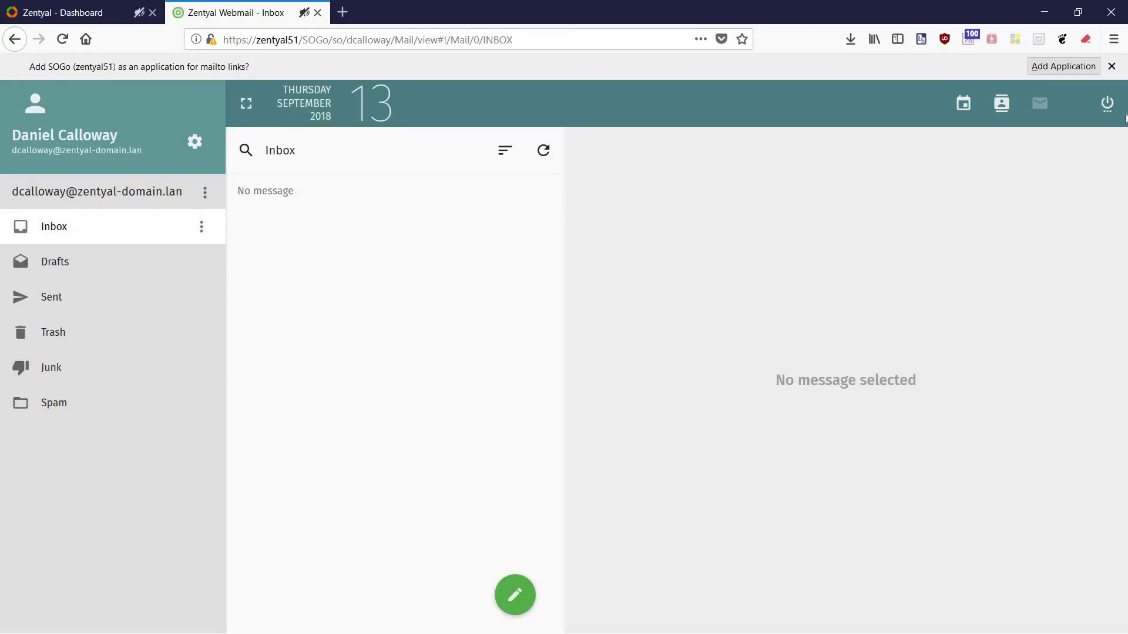
pyautogui.click(1107, 104)
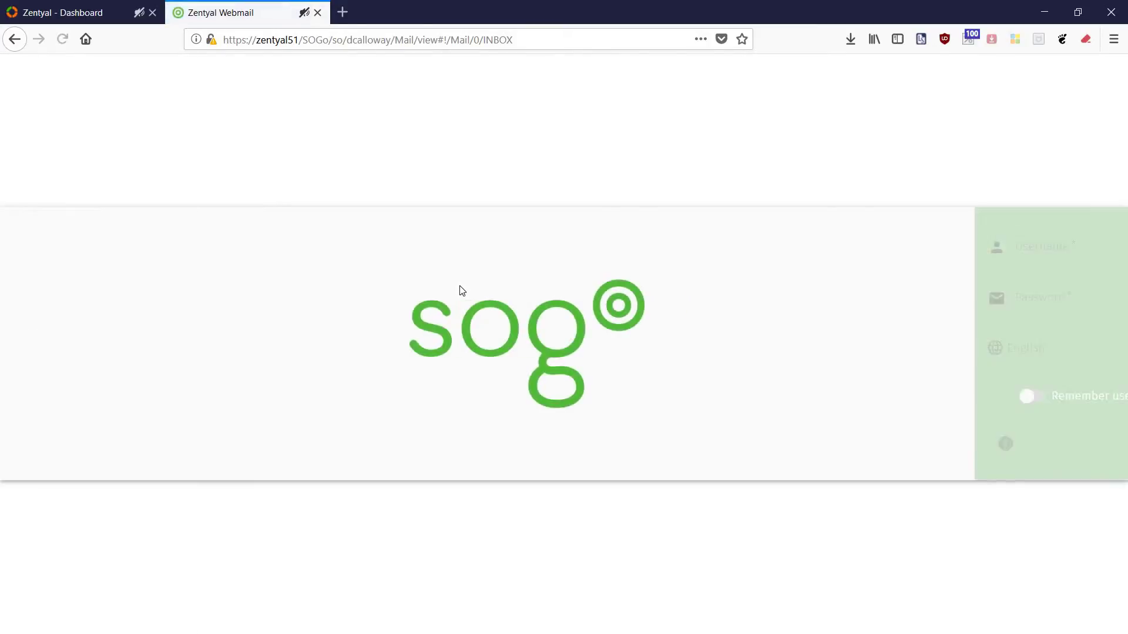
# Sign into SOGo Webmail with the second saved user's login.
pyautogui.click(630, 247)
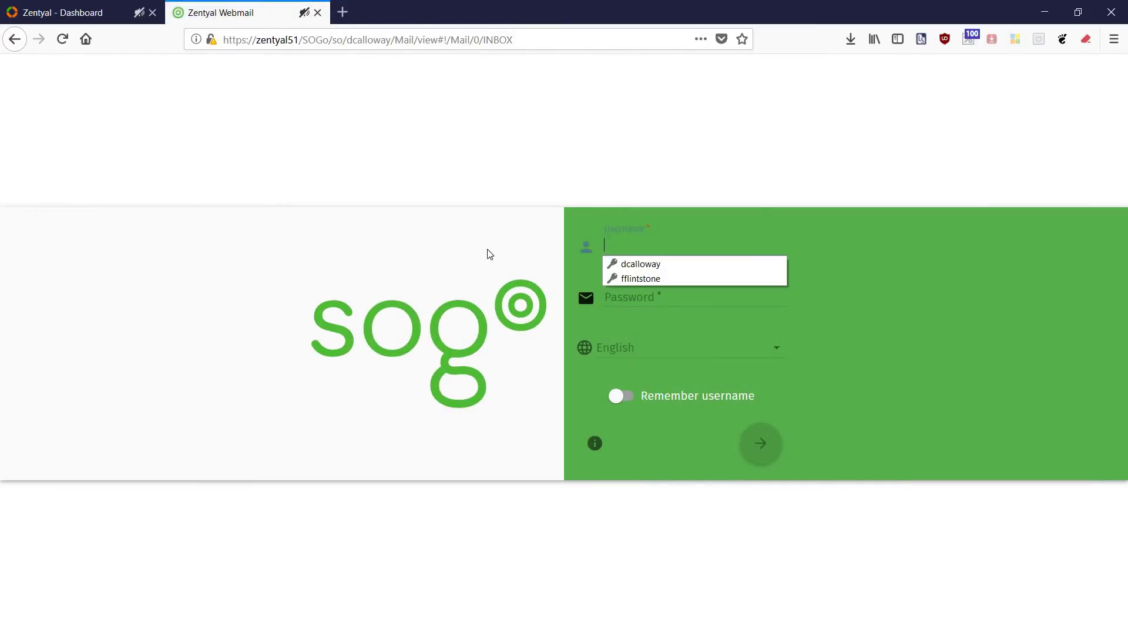
pyautogui.click(639, 279)
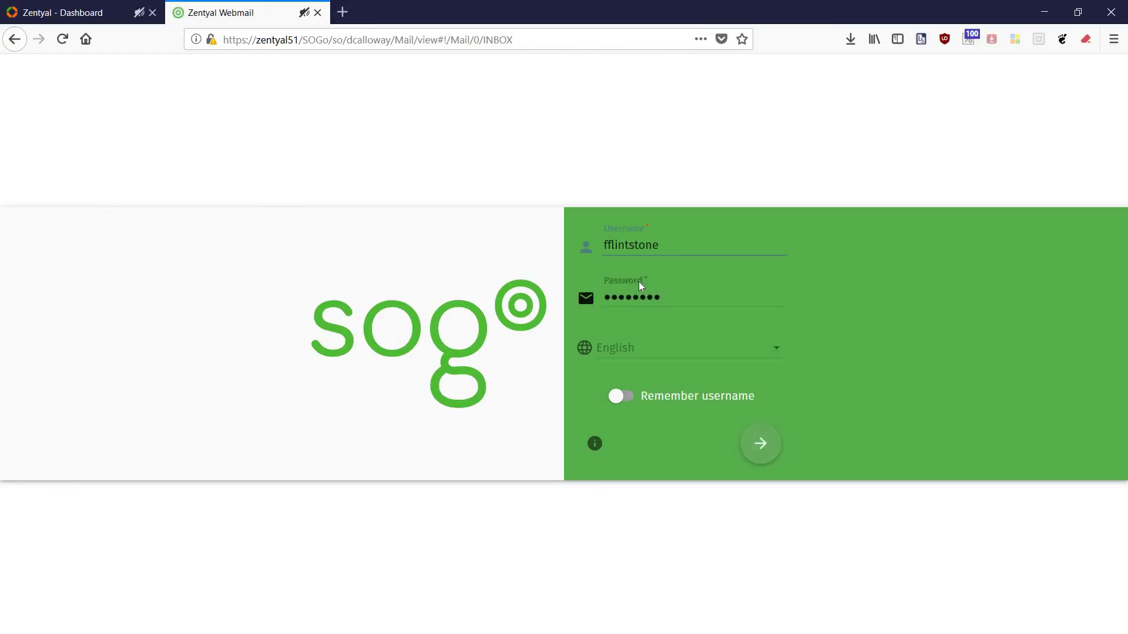
pyautogui.click(761, 439)
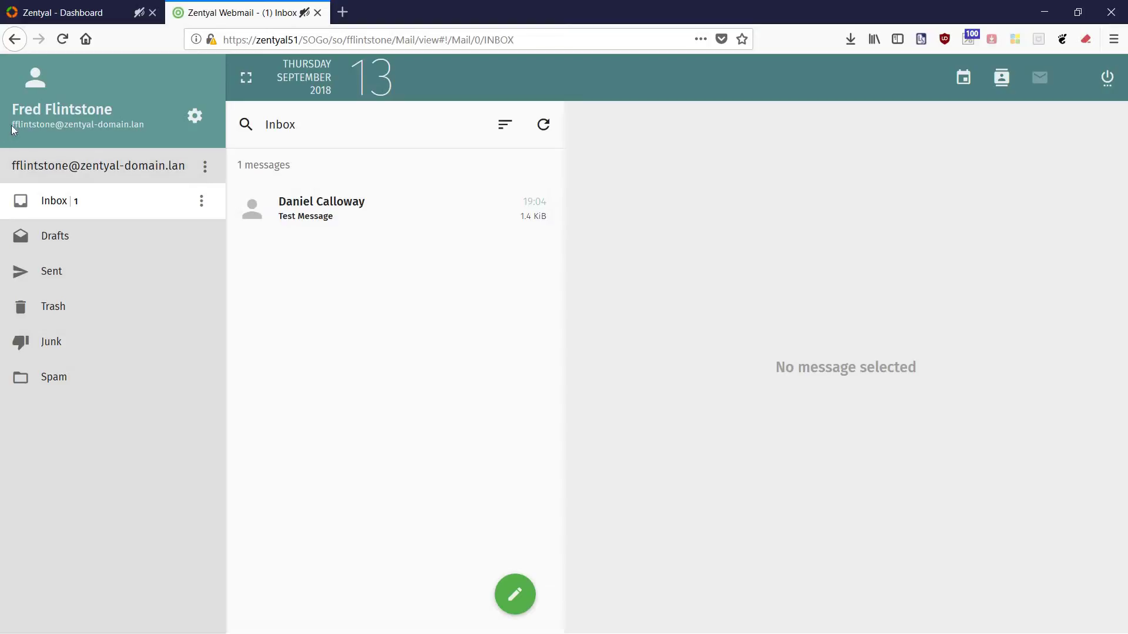
# Open the received 'Test Message' in Inbox and start a reply to its sender.
pyautogui.moveTo(11, 126); pyautogui.dragTo(140, 135)
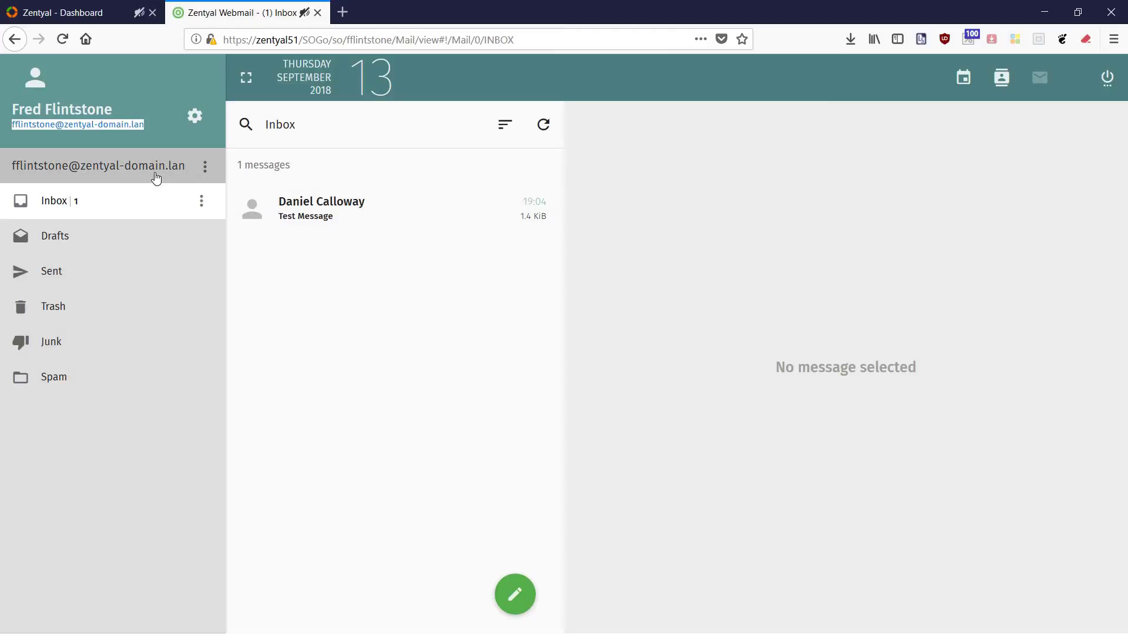
pyautogui.click(345, 269)
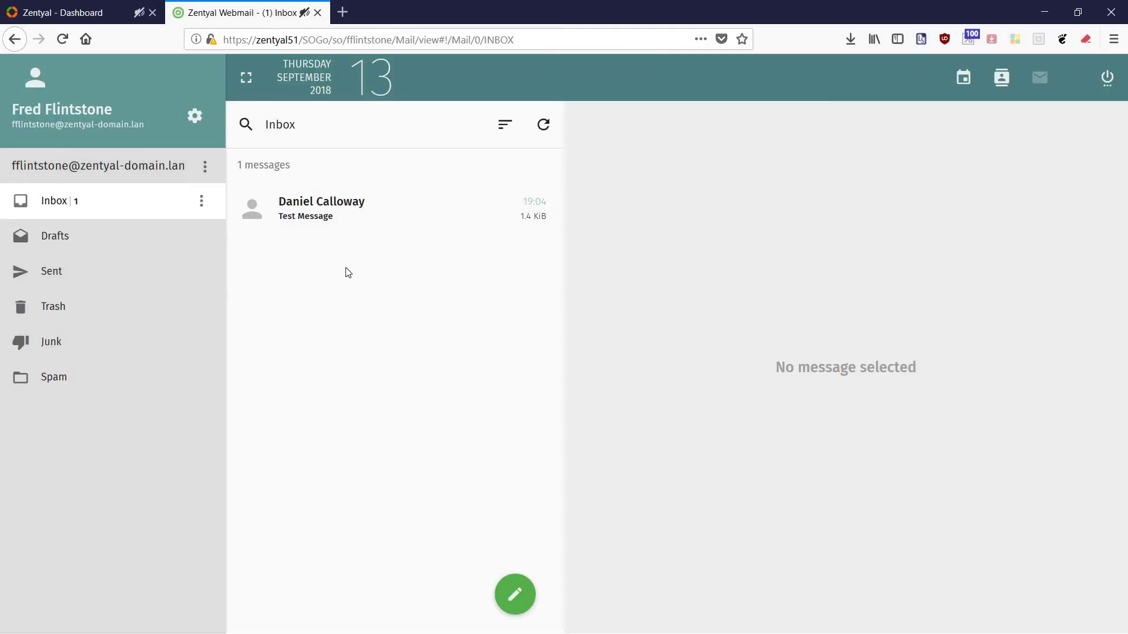
pyautogui.click(333, 214)
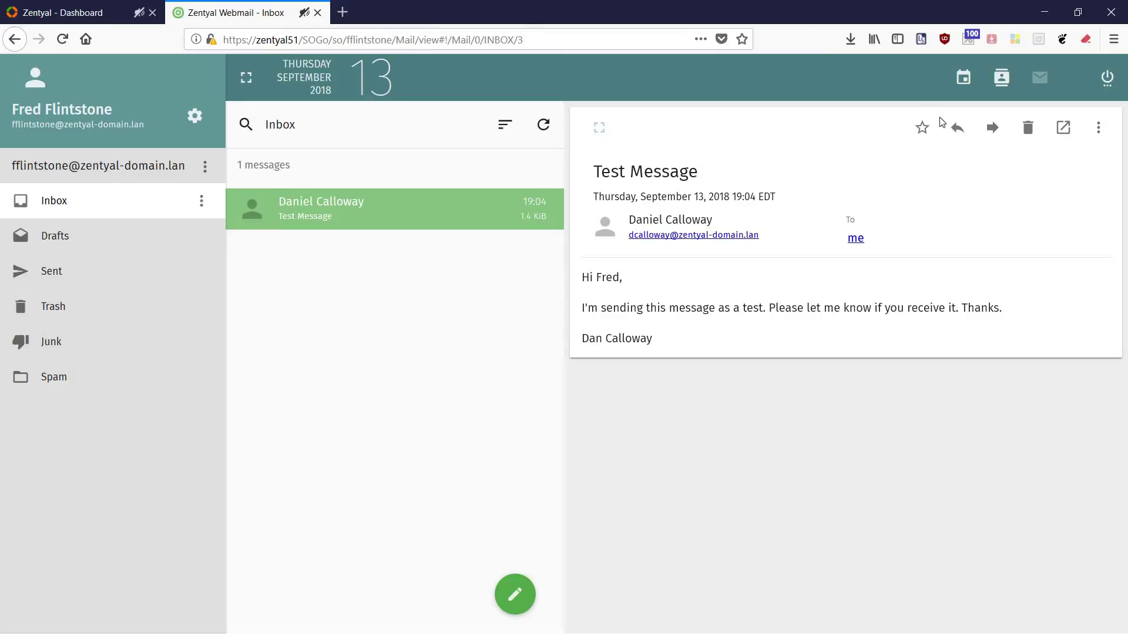
pyautogui.click(959, 128)
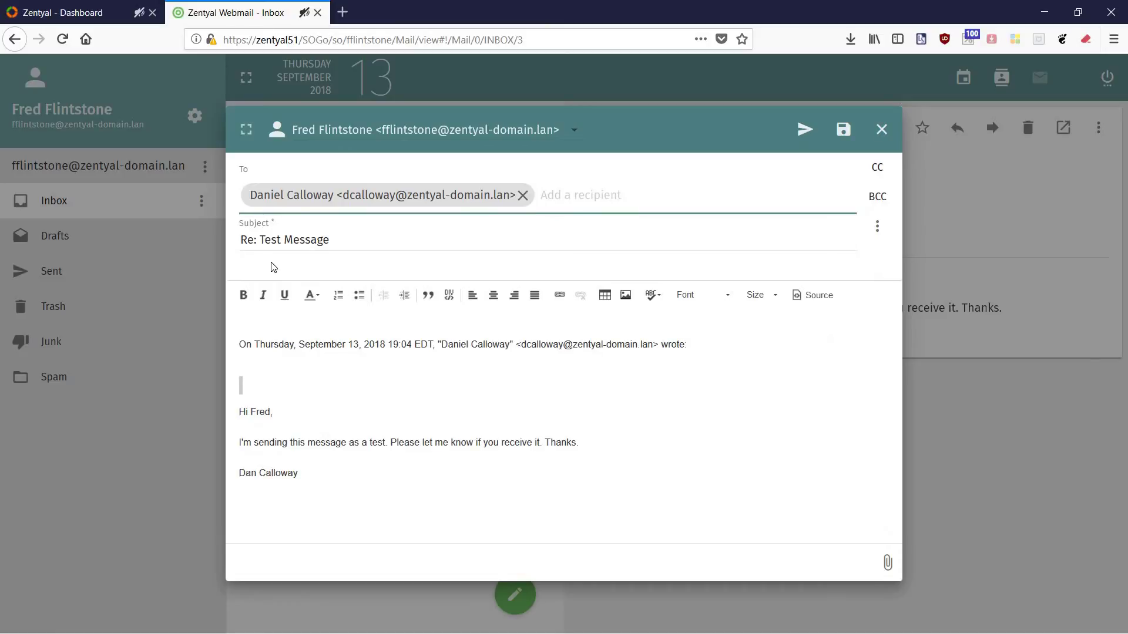
# Reply with a greeting to the sender, 'I got your message. Works great', a signature, then send.
pyautogui.click(247, 311)
pyautogui.press('Return')
pyautogui.press('Return')
pyautogui.press('Return')
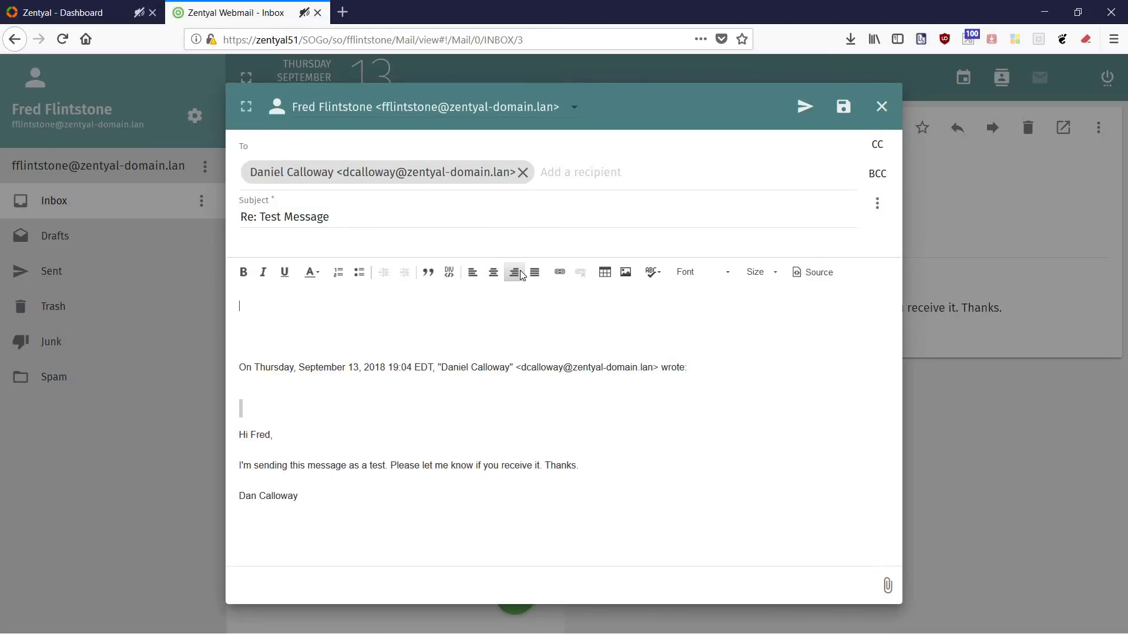
pyautogui.write('Hello')
pyautogui.write(' Fred')
pyautogui.press('BackSpace')
pyautogui.press('BackSpace')
pyautogui.press('BackSpace')
pyautogui.press('BackSpace')
pyautogui.write('Dan,')
pyautogui.press('Return')
pyautogui.press('Return')
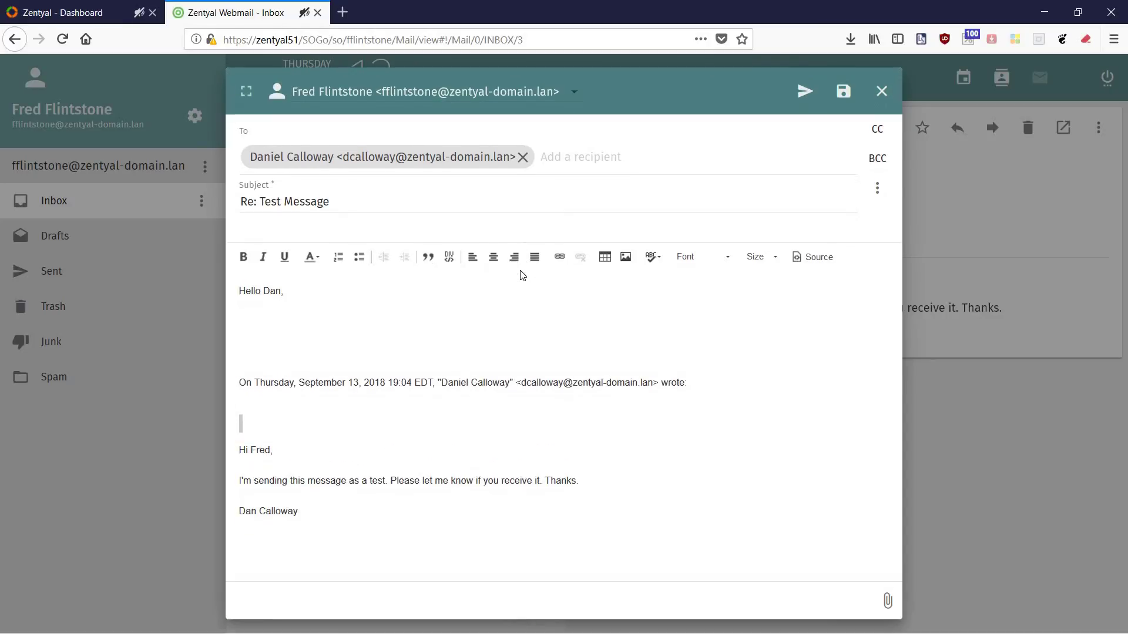
pyautogui.write('I got your message. Works')
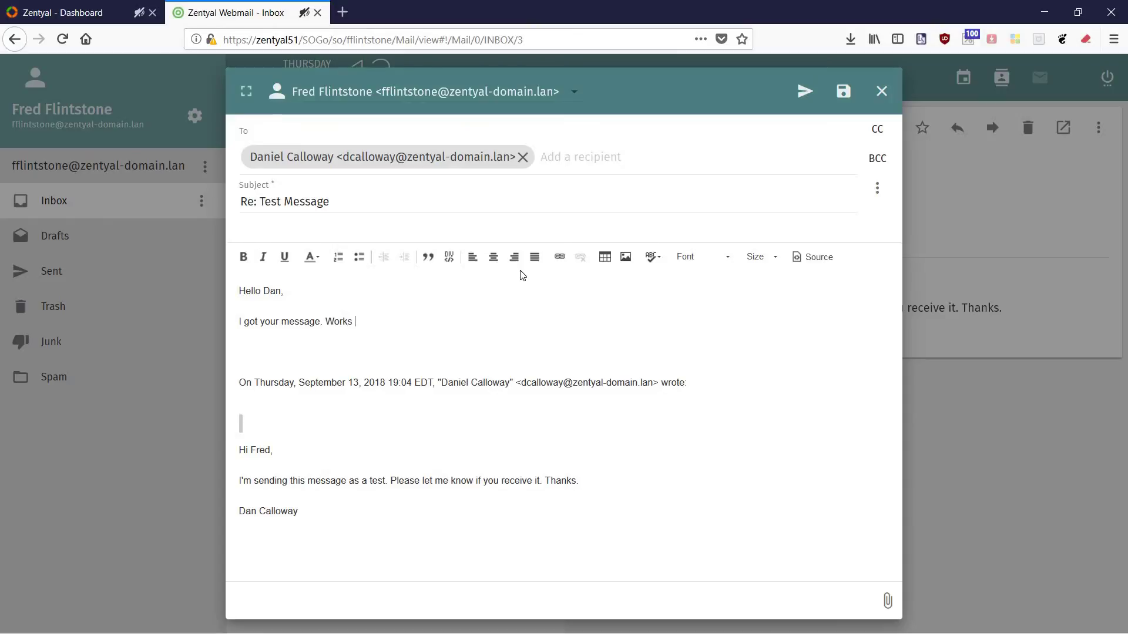
pyautogui.write(' great!')
pyautogui.press('Return')
pyautogui.write('Fred')
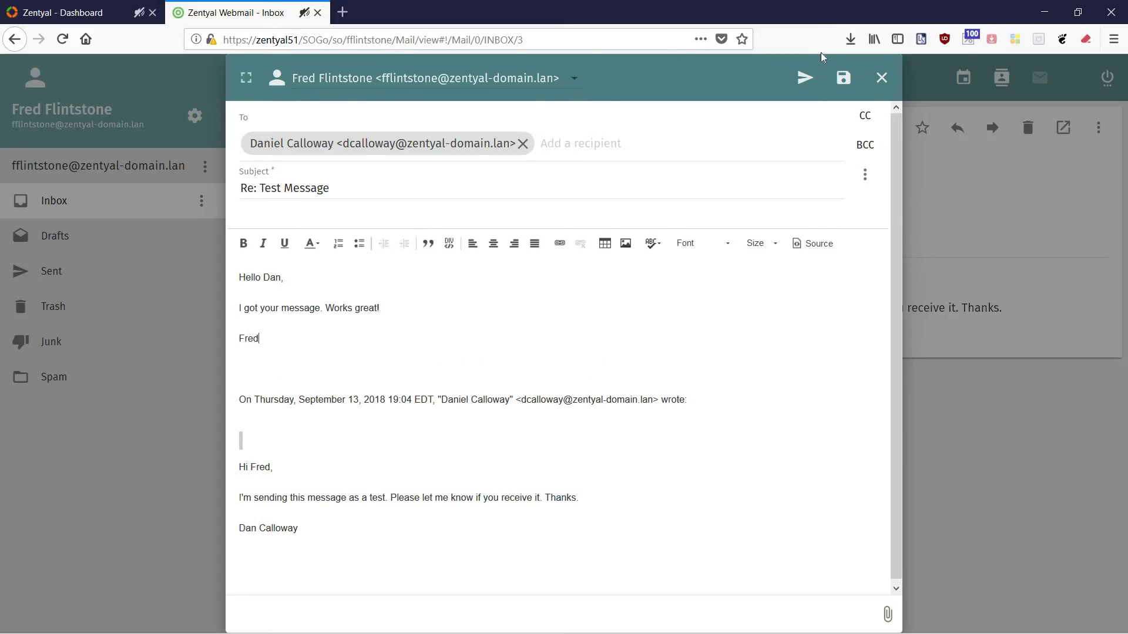
pyautogui.click(805, 77)
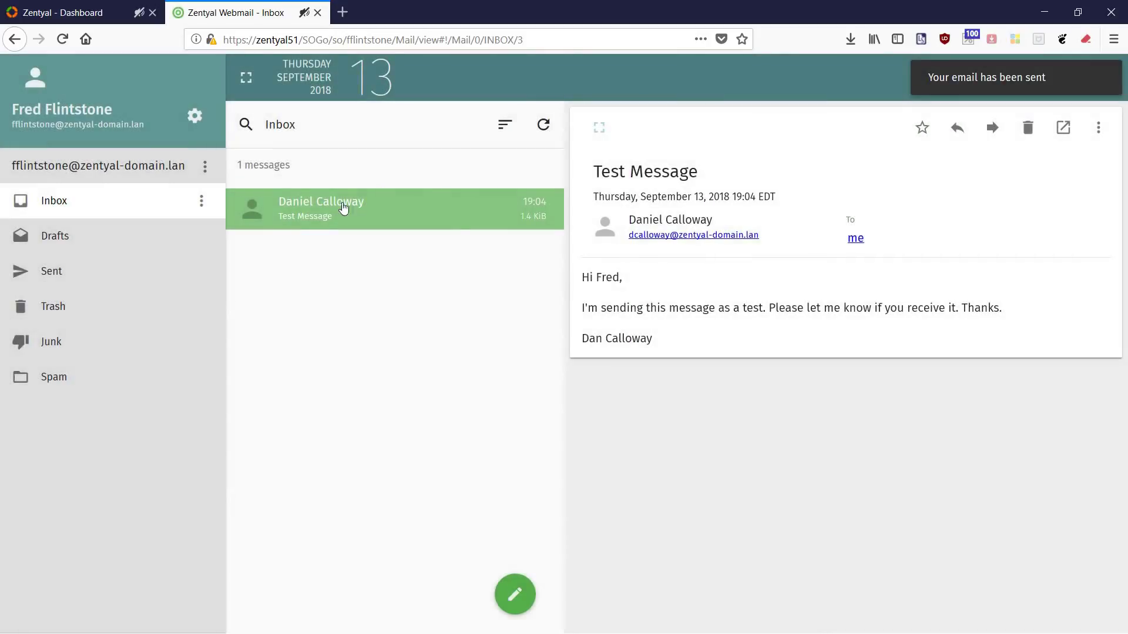
# Confirm 'Re: Test Message' is listed in Sent, then disconnect.
pyautogui.click(55, 274)
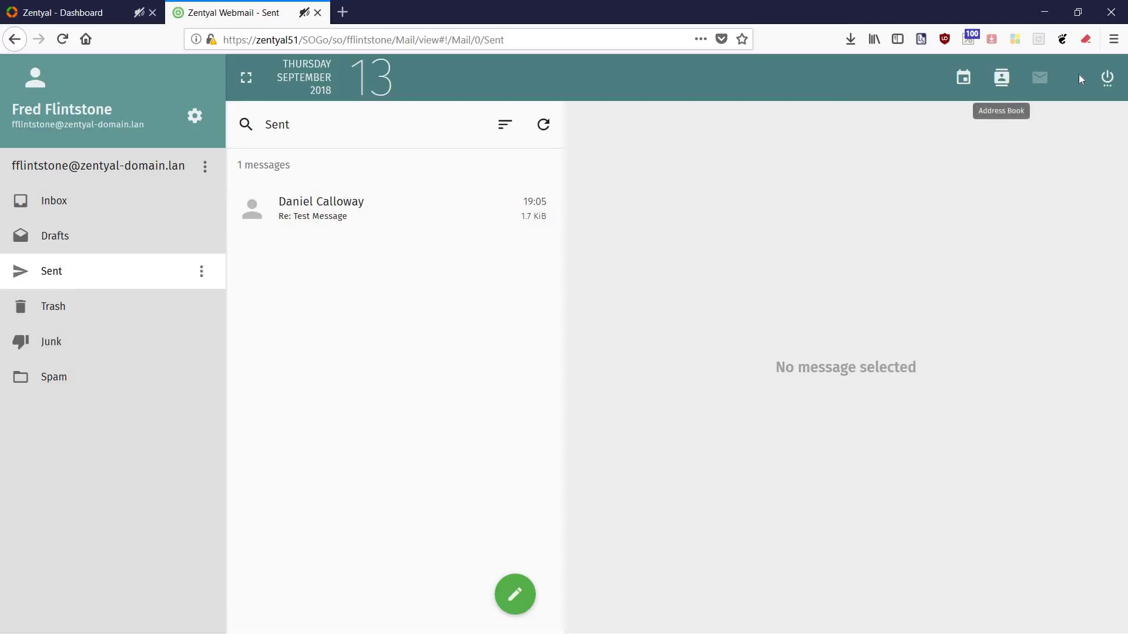
pyautogui.click(1109, 80)
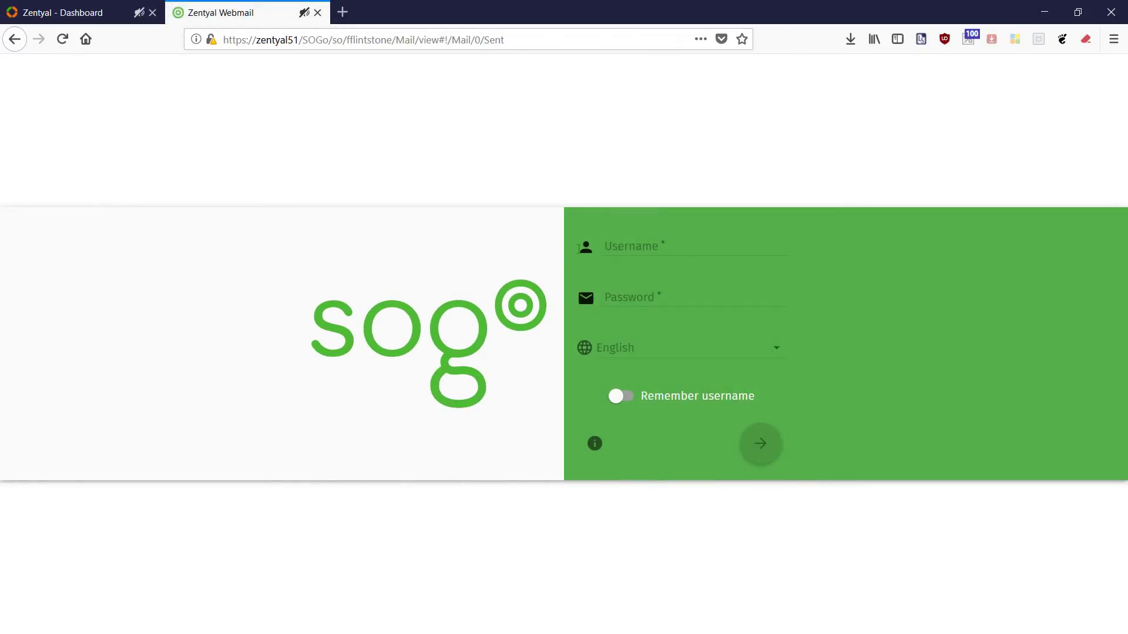
# Sign into SOGo Webmail with the original sender's saved login.
pyautogui.click(624, 246)
pyautogui.click(641, 266)
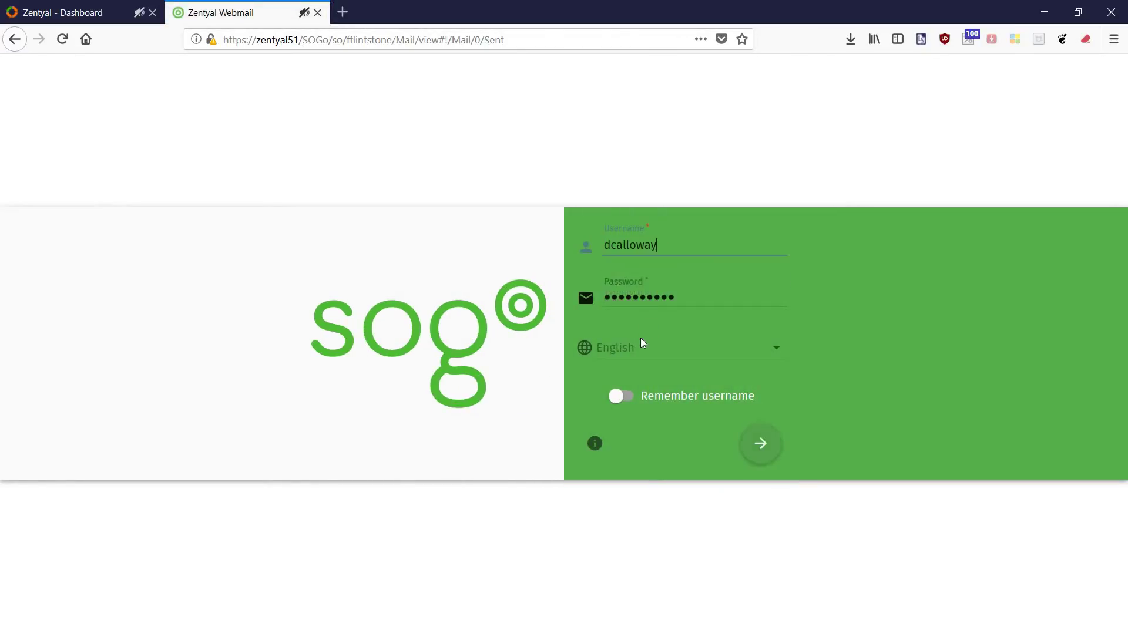
pyautogui.click(759, 444)
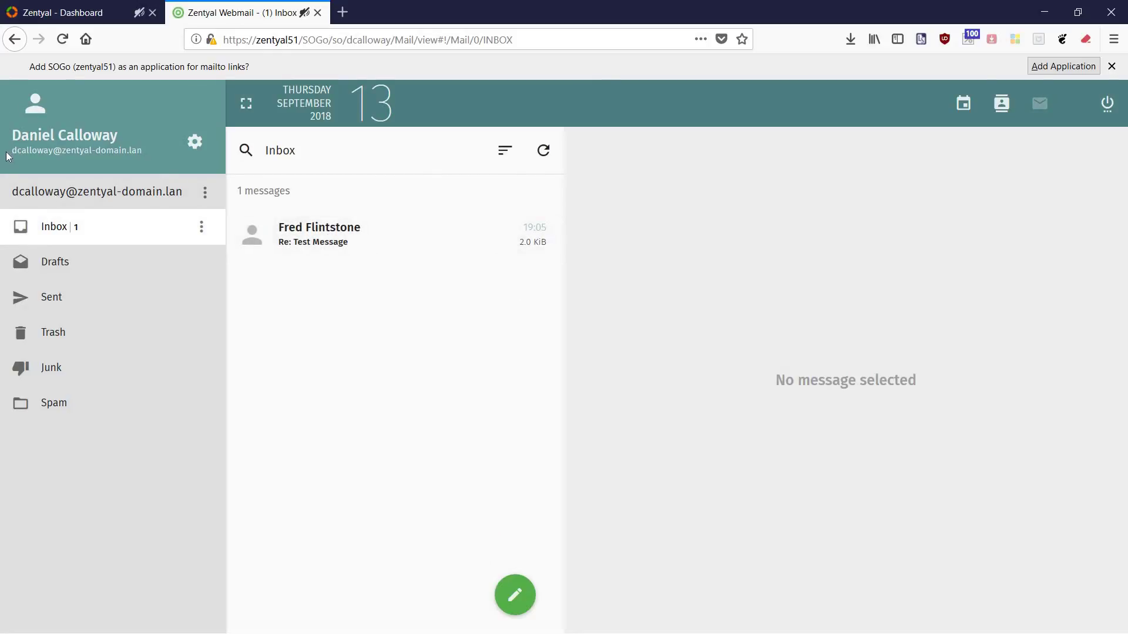
# Open the 'Re: Test Message' reply in Inbox, then minimize Firefox.
pyautogui.moveTo(11, 151); pyautogui.dragTo(141, 161)
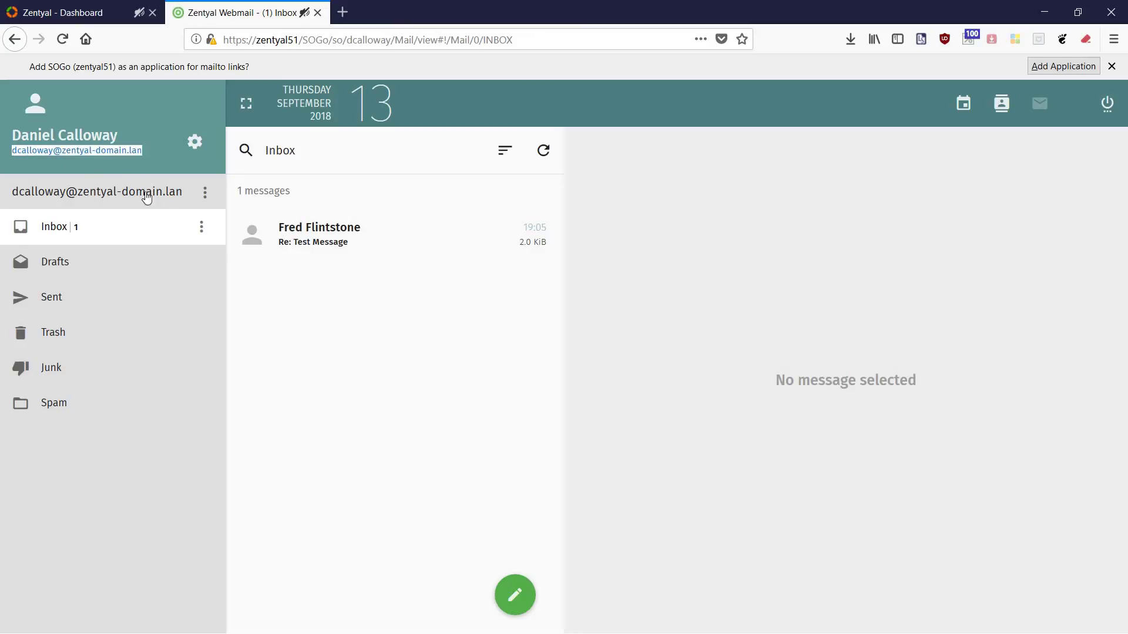
pyautogui.click(289, 233)
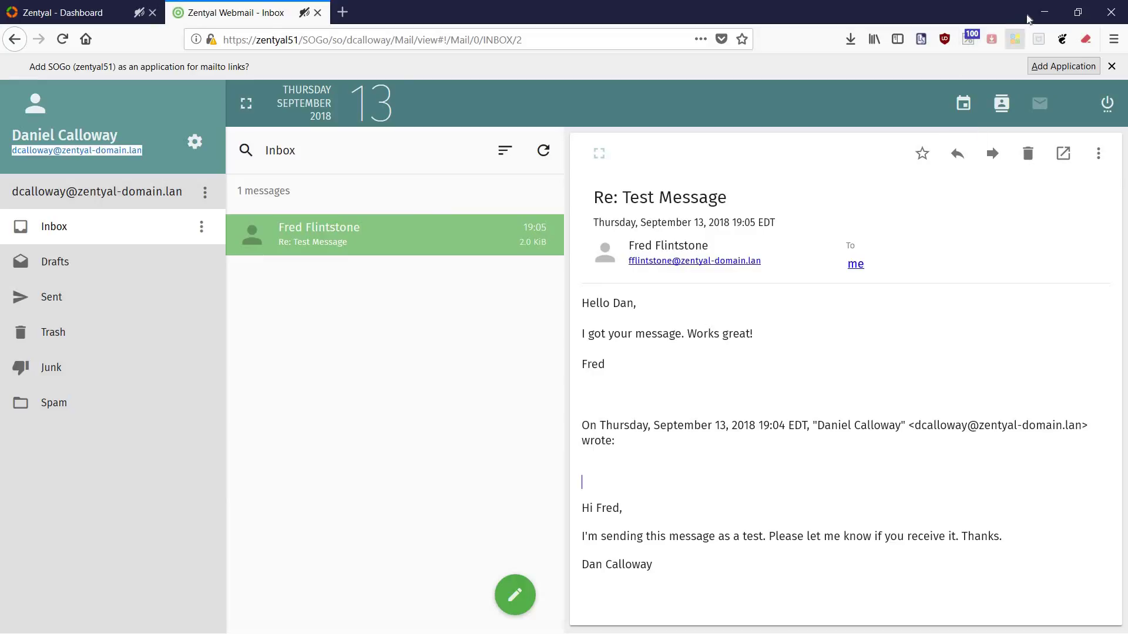
pyautogui.click(1048, 12)
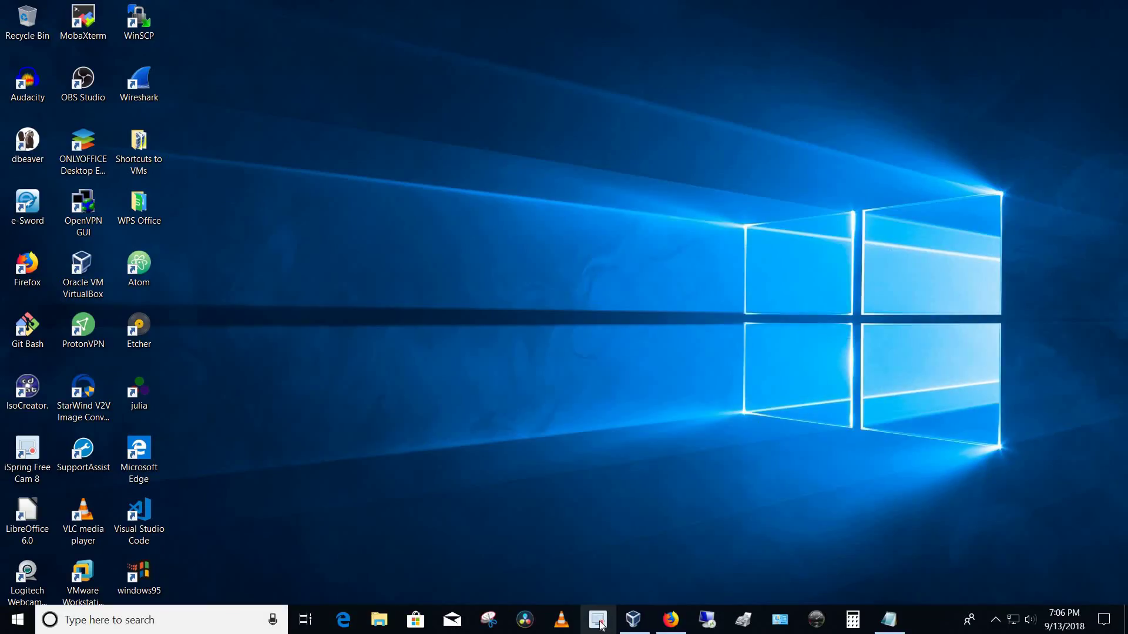
pyautogui.click(600, 622)
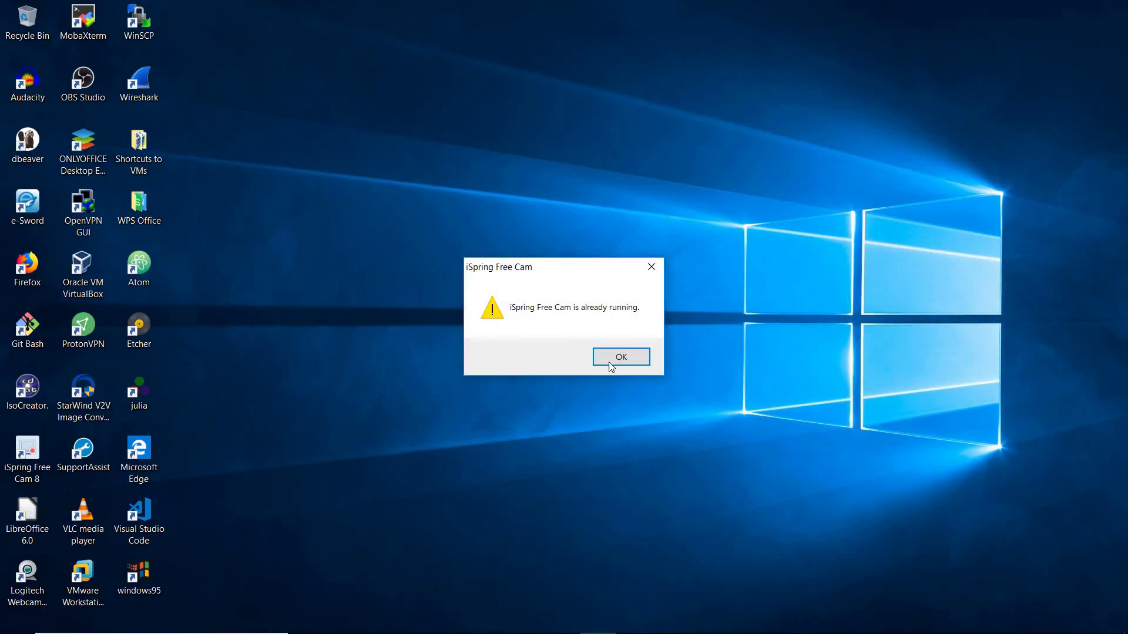